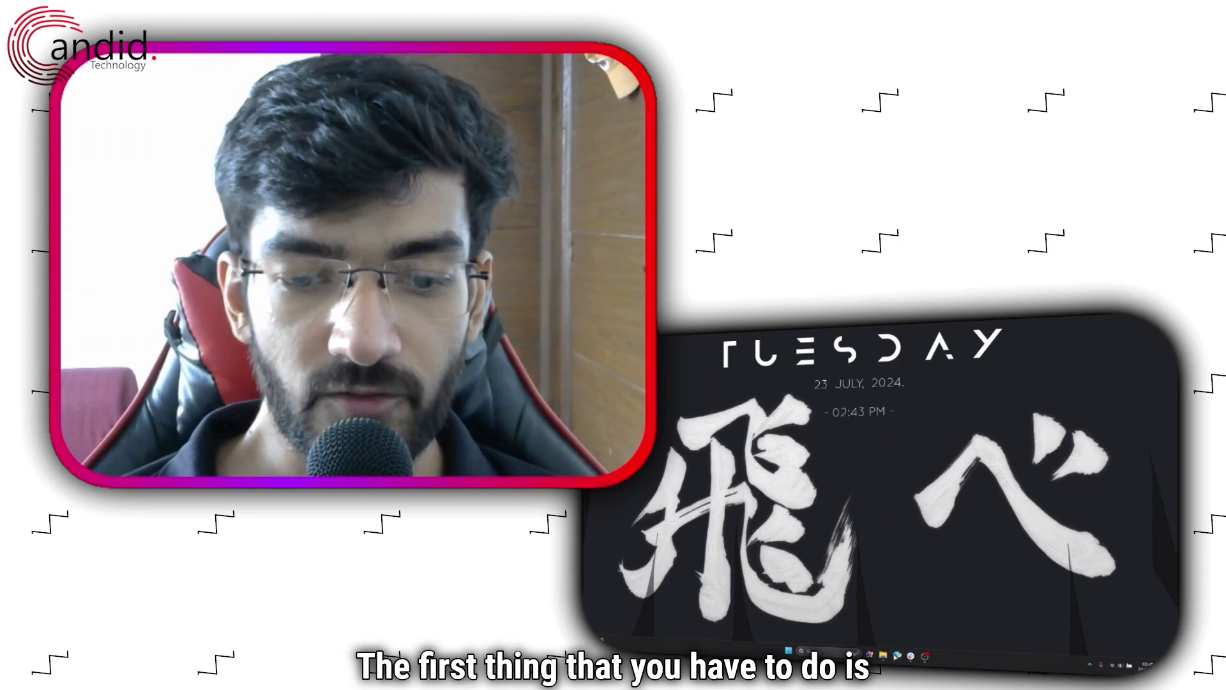
Step: Launch Edge and run the fast.com speed test, which reports 44 Mbps
left_click(901, 648)
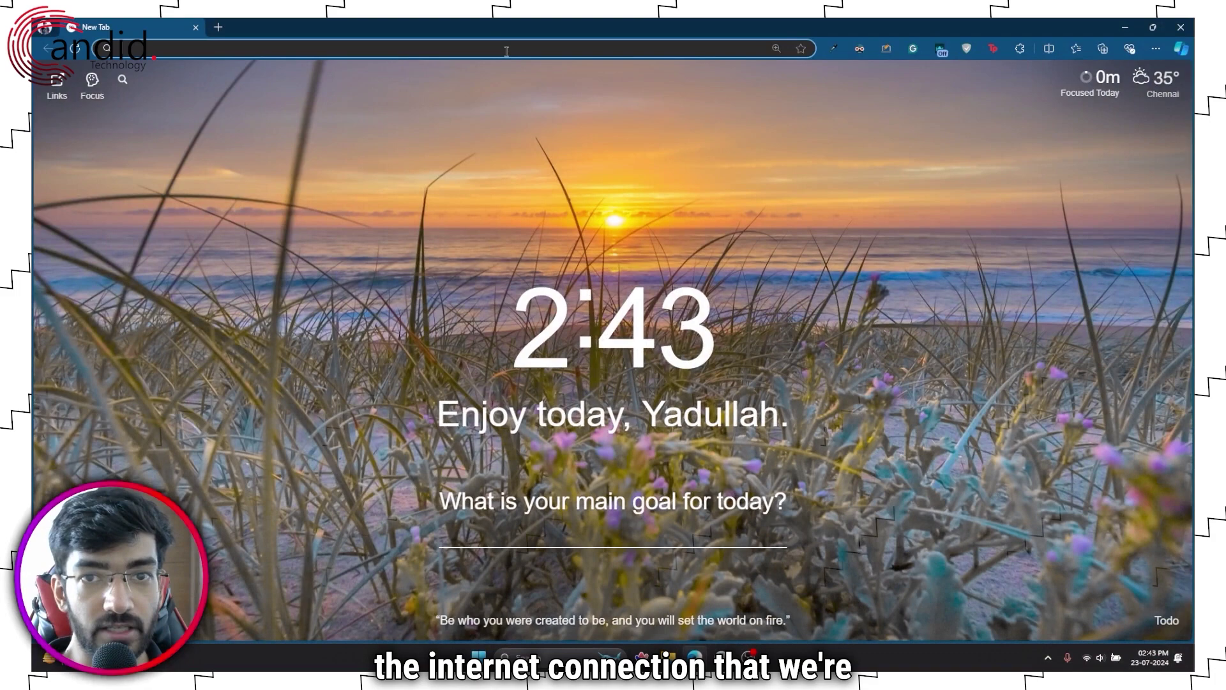
type("fast")
key("Return")
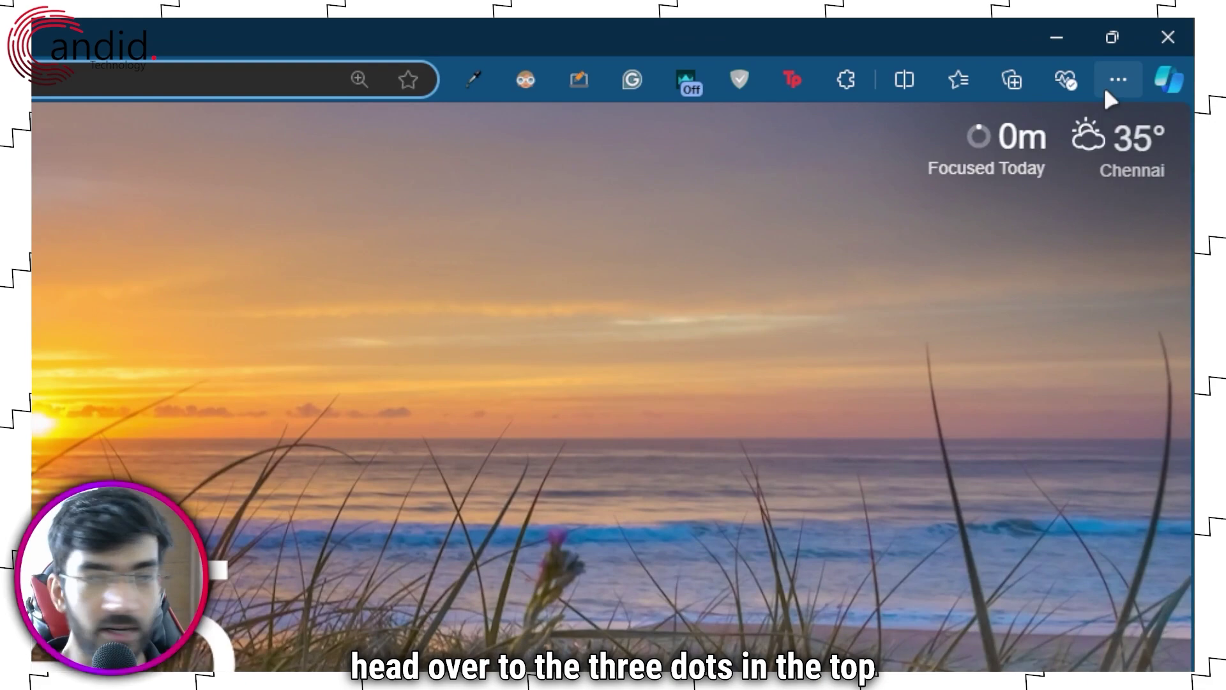
Step: Go to Edge's Privacy, search, and services settings and scroll down to Delete browsing data
left_click(1105, 91)
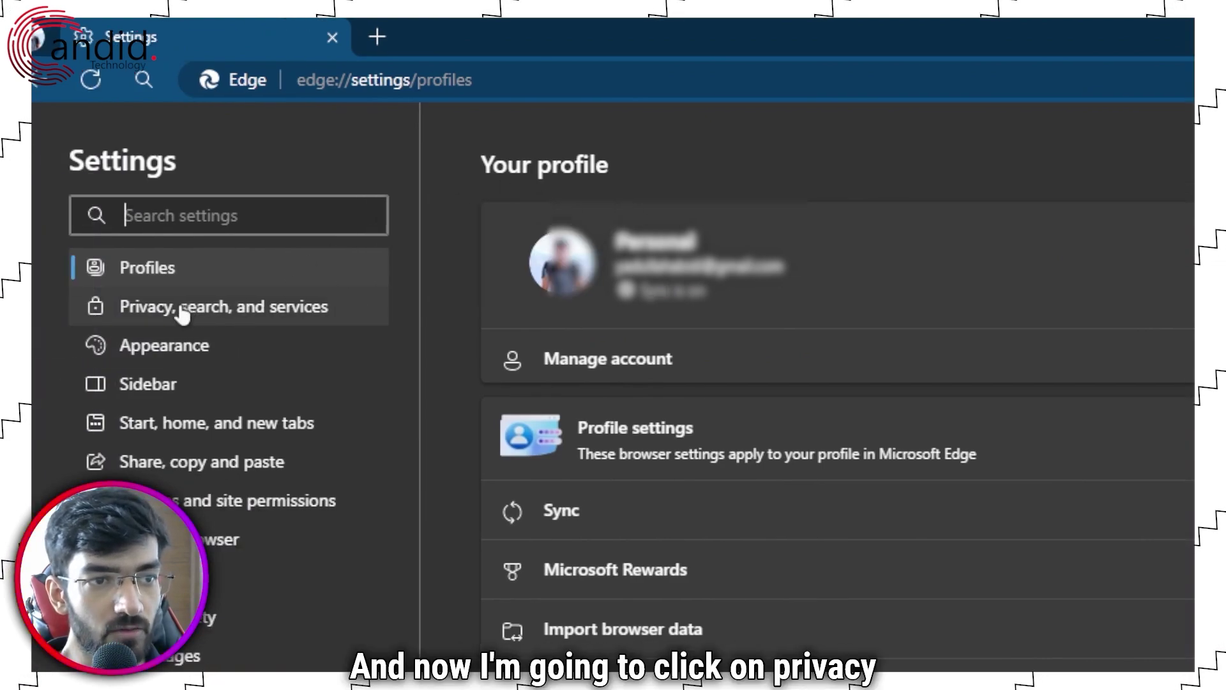
left_click(286, 318)
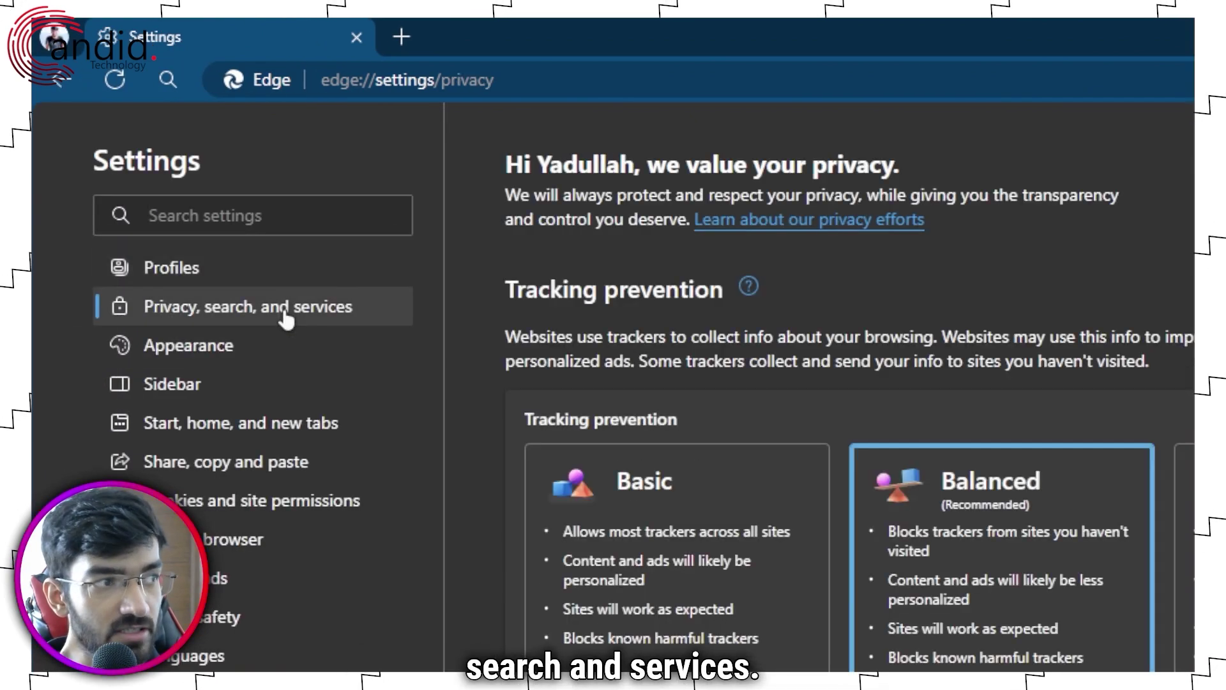
scroll(875, 428, "down", 2)
scroll(875, 426, "down", 3)
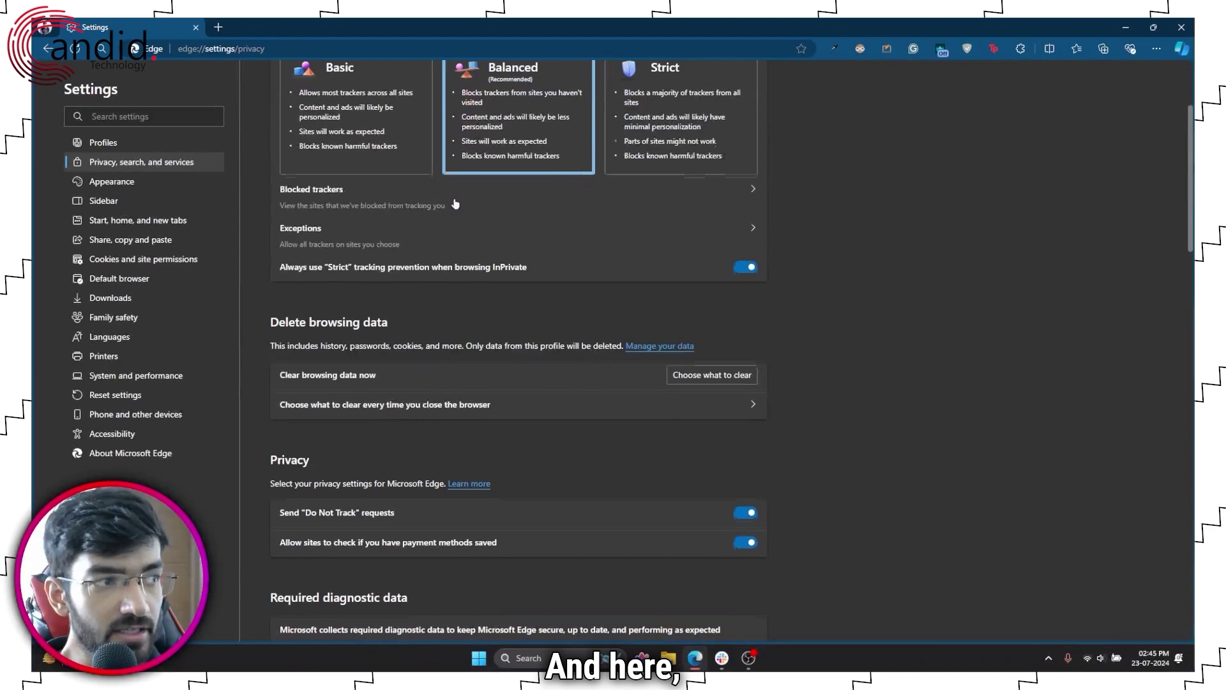
scroll(448, 204, "down", 1)
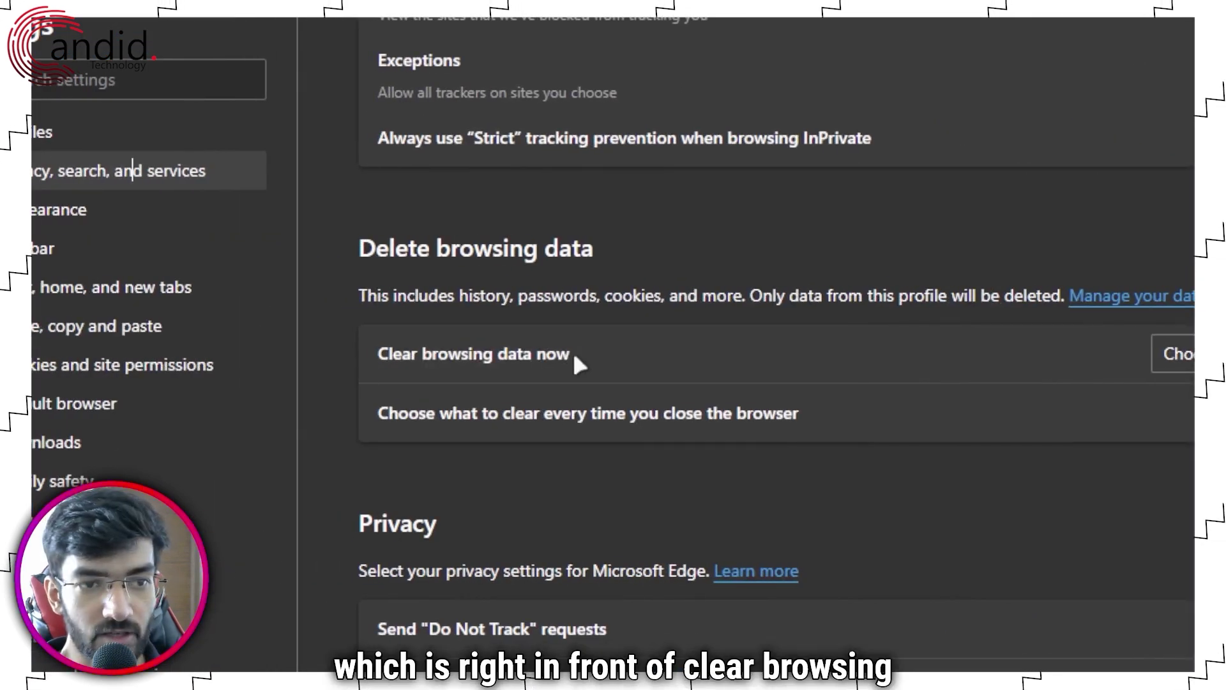
Step: In Choose what to clear, set the browsing data time range to All time
left_click(1175, 353)
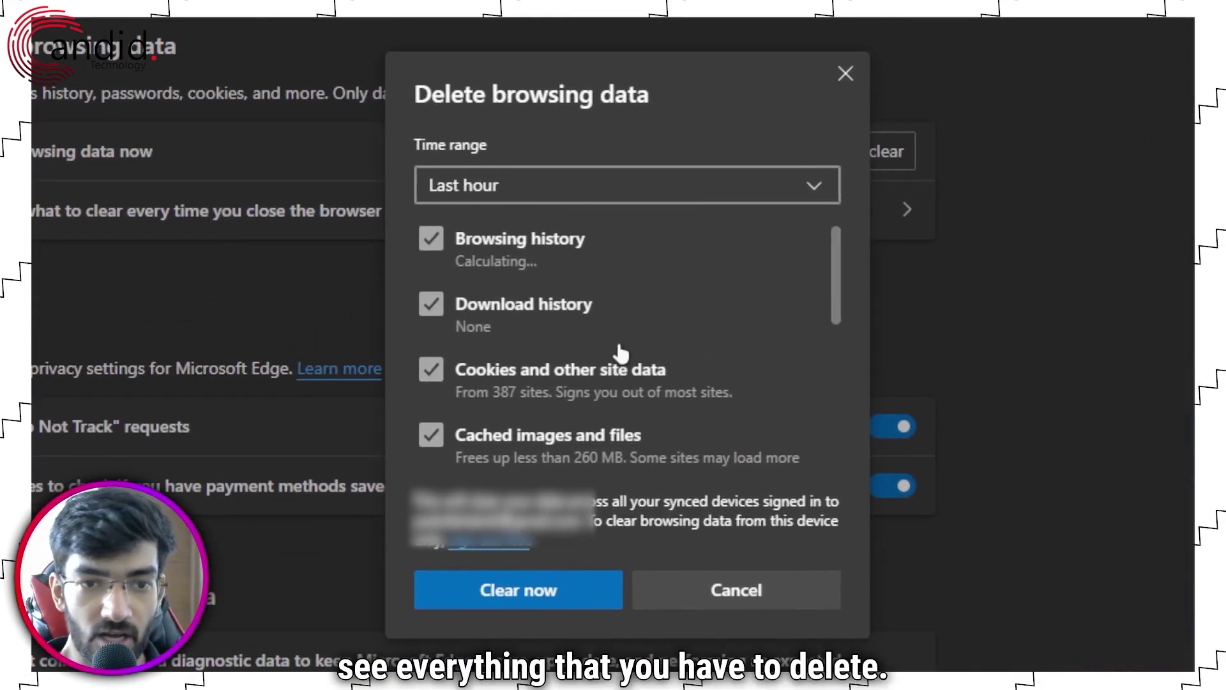
left_click(611, 193)
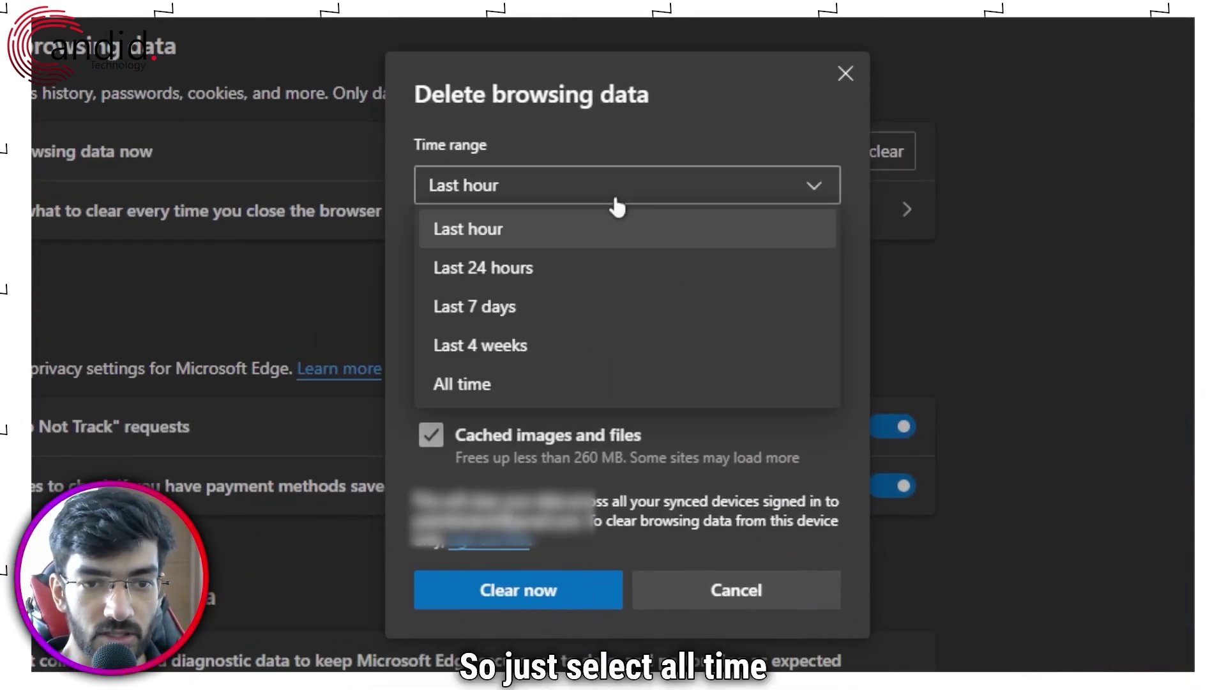
left_click(589, 385)
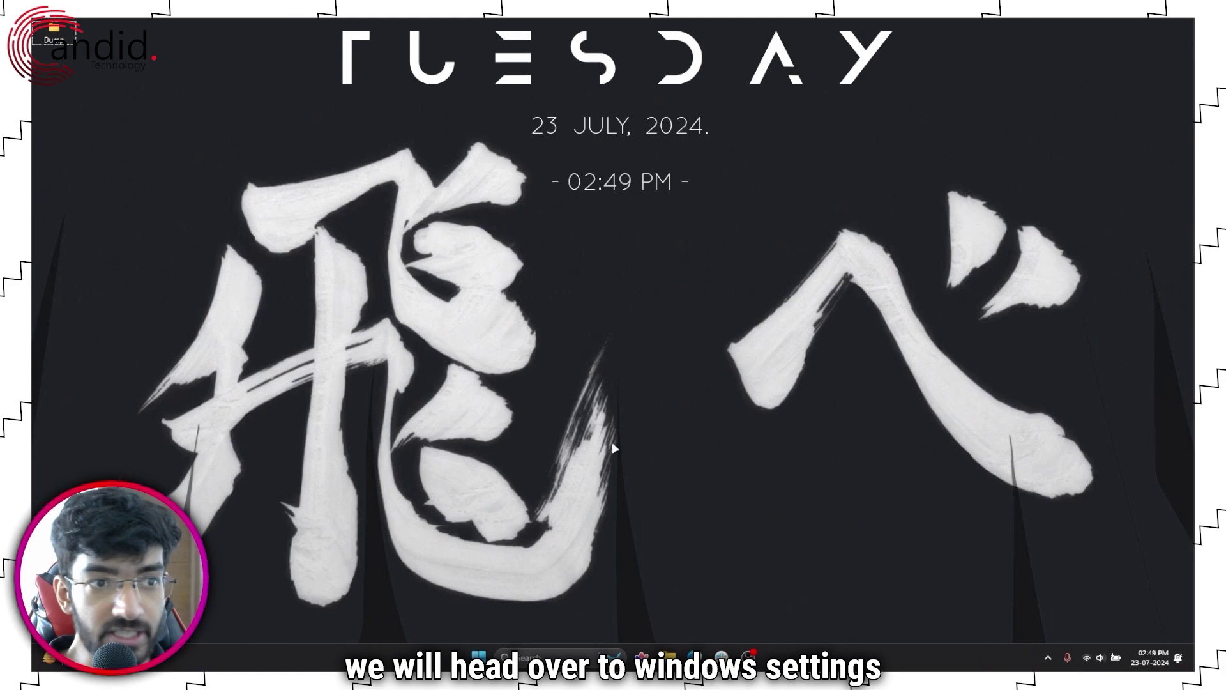
Step: Open Windows Settings and go to System > Storage to view C: drive usage
key("super+i")
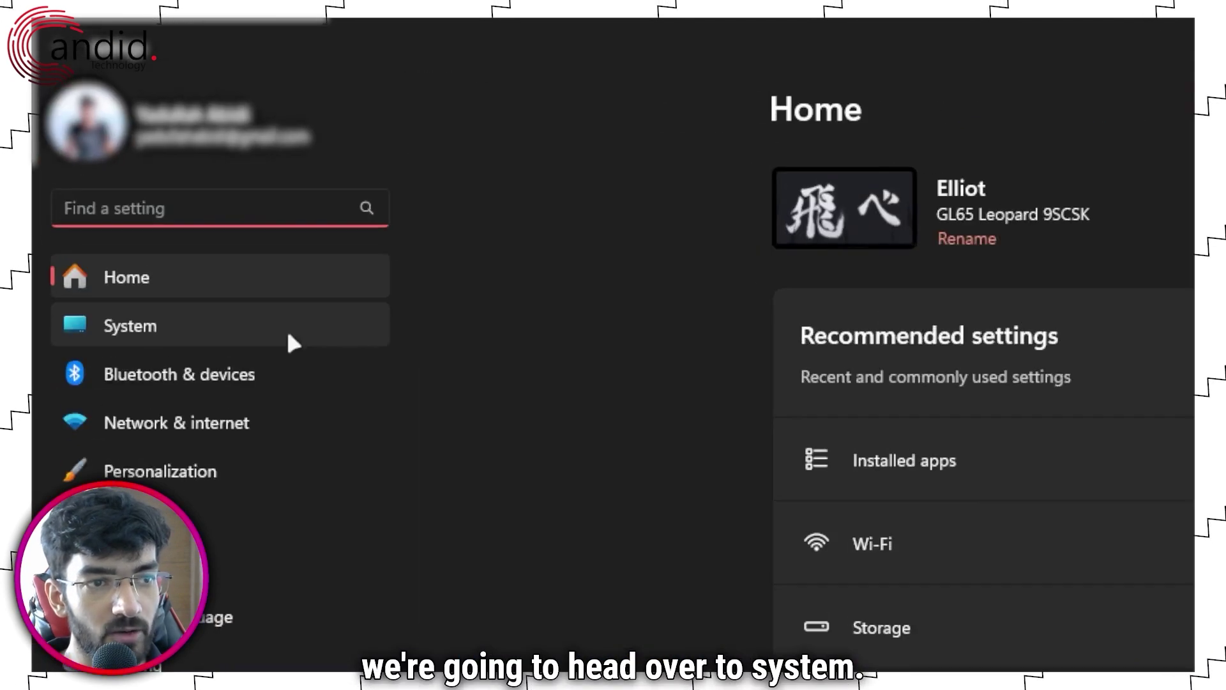
left_click(287, 334)
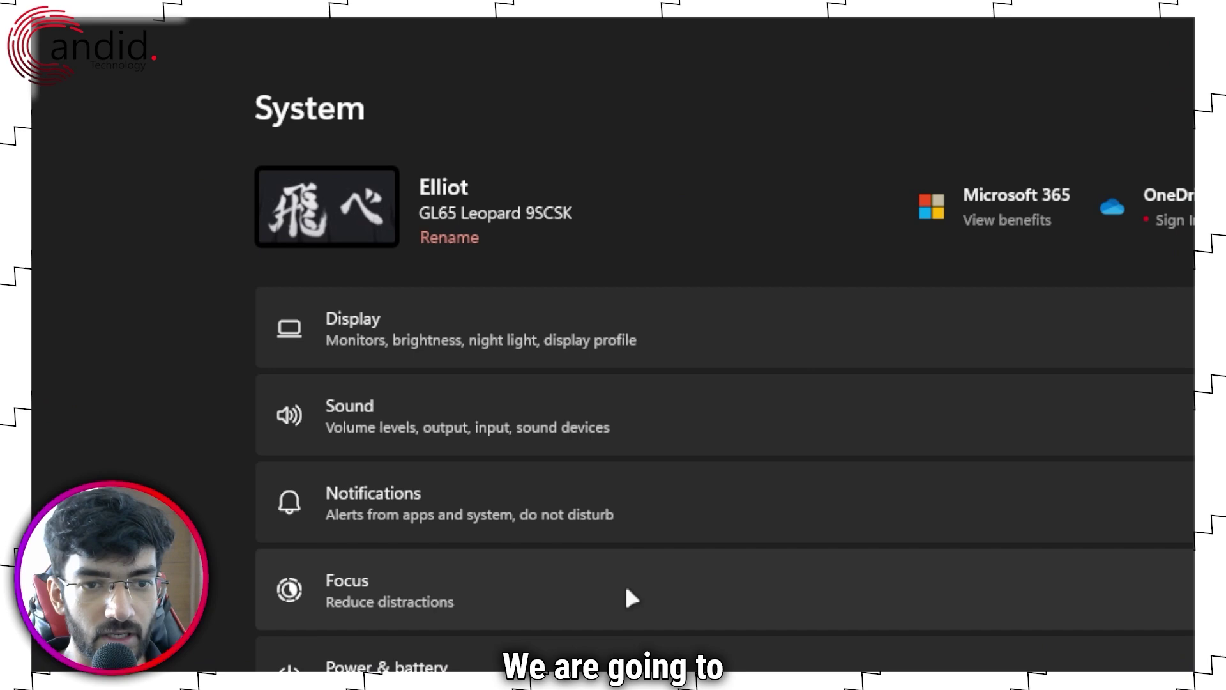
scroll(611, 364, "down", 6)
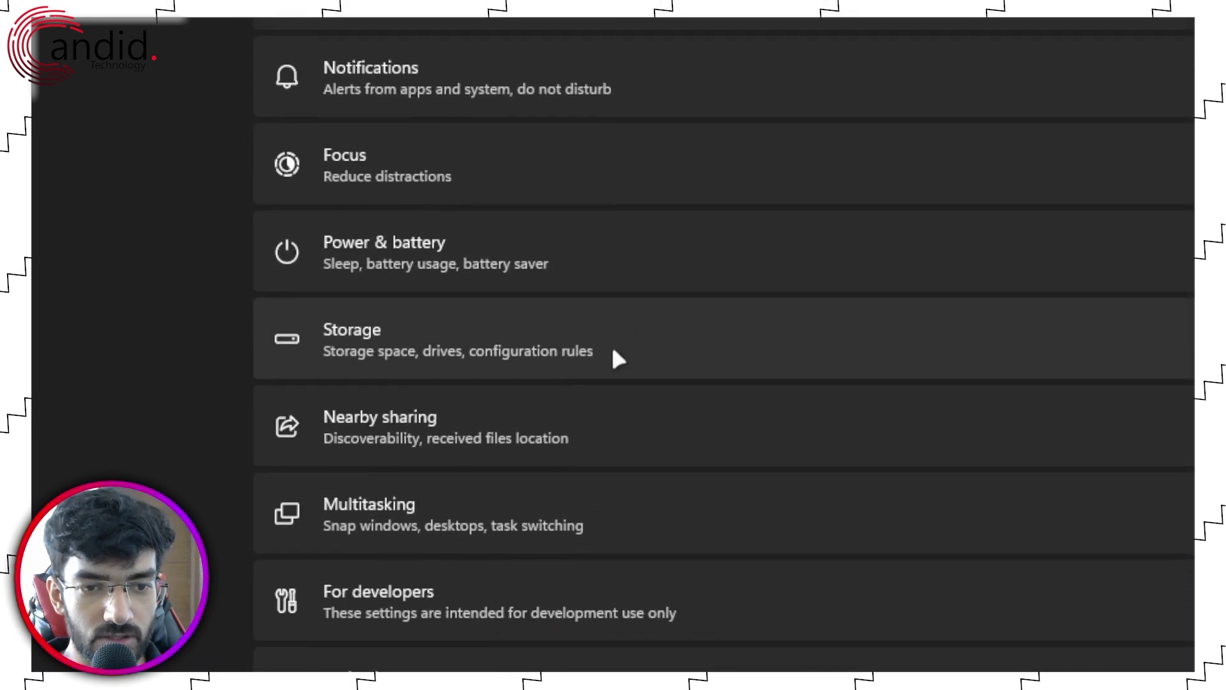
left_click(615, 353)
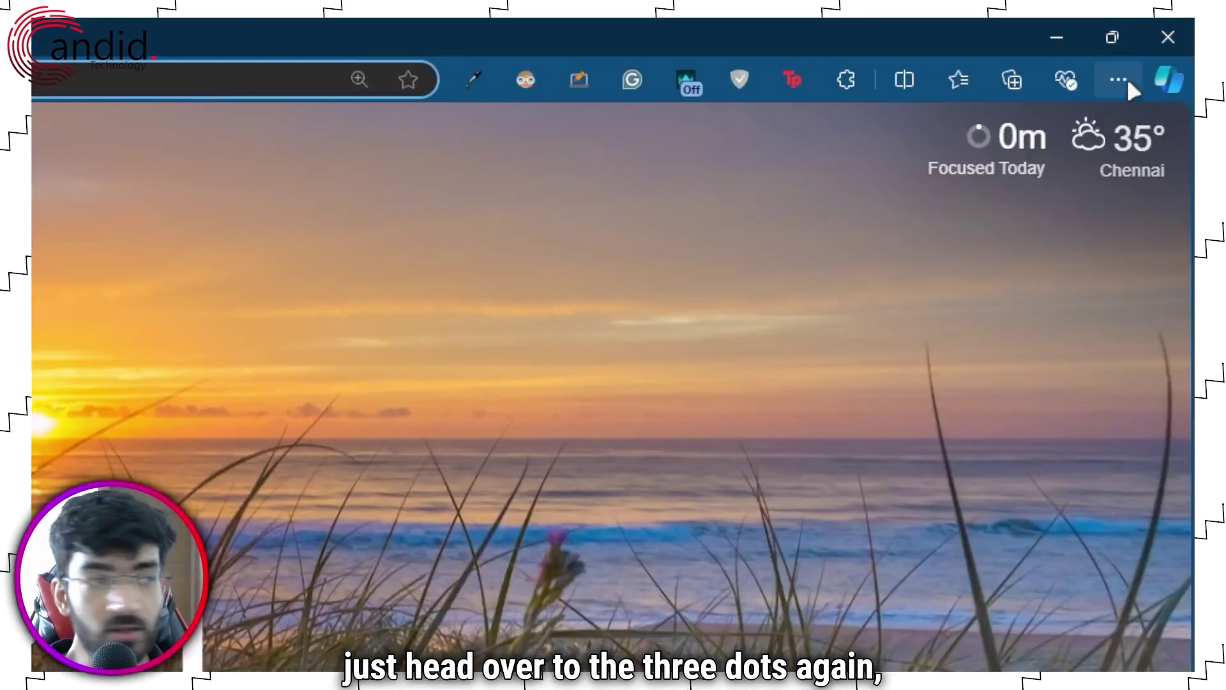
Step: Go to Edge's System and performance settings, where graphics acceleration is controlled
left_click(1156, 49)
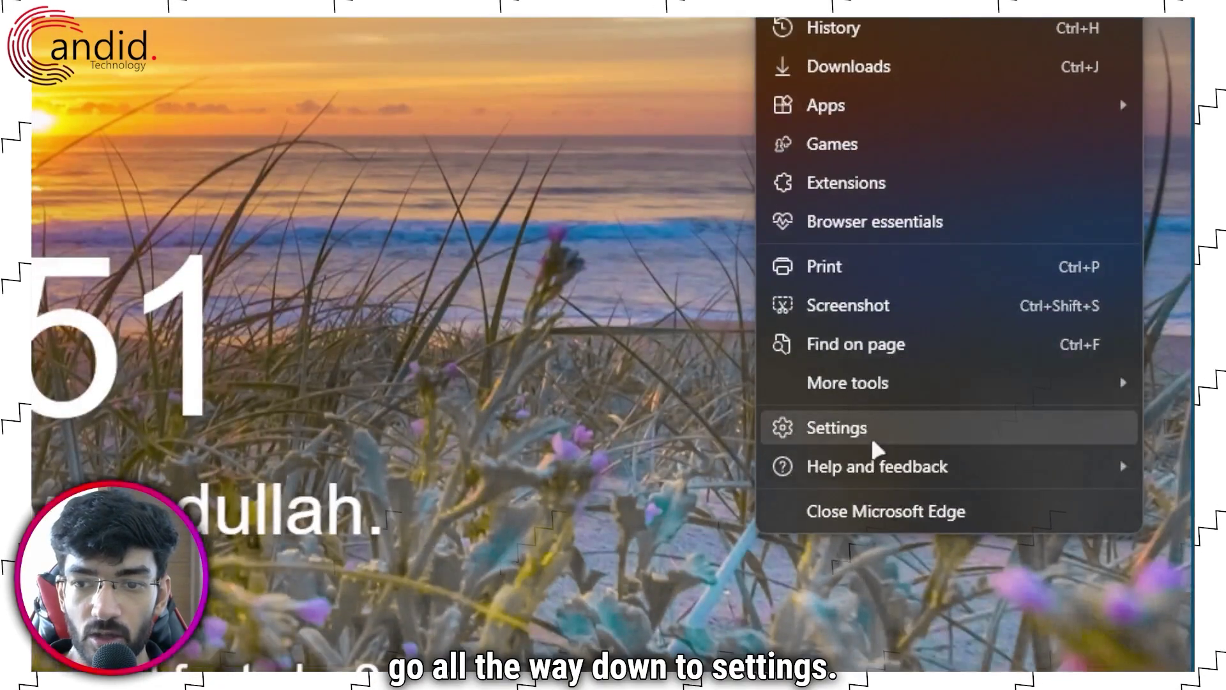
left_click(873, 435)
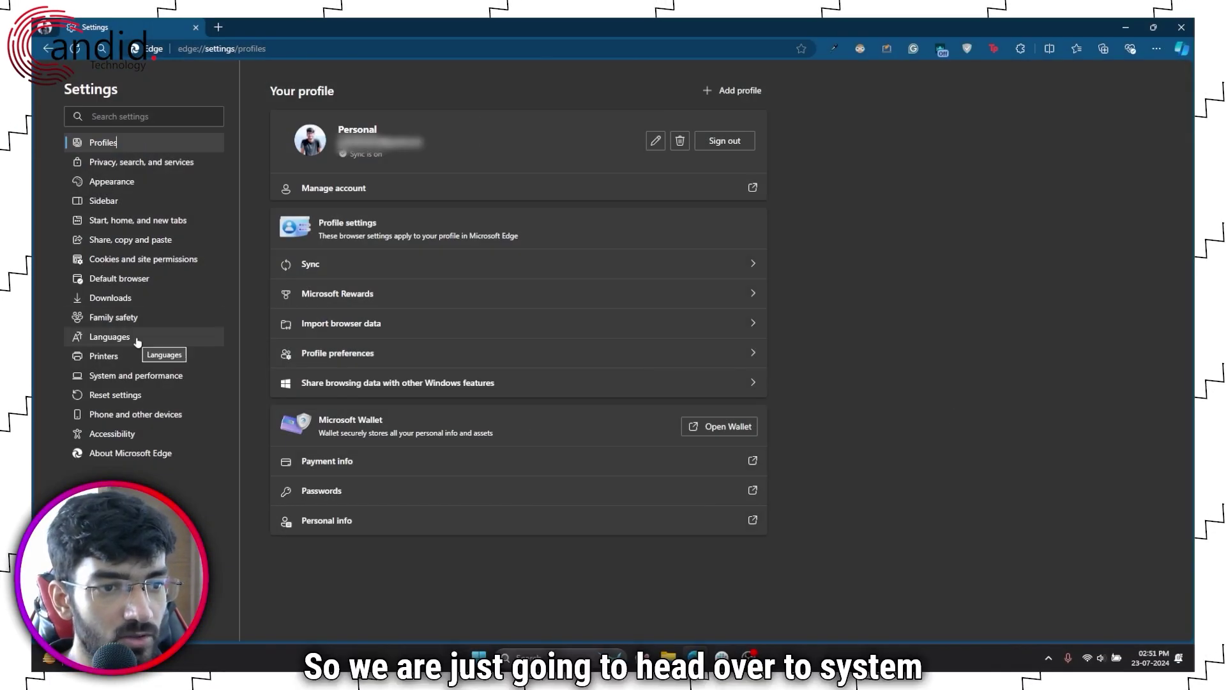
left_click(142, 376)
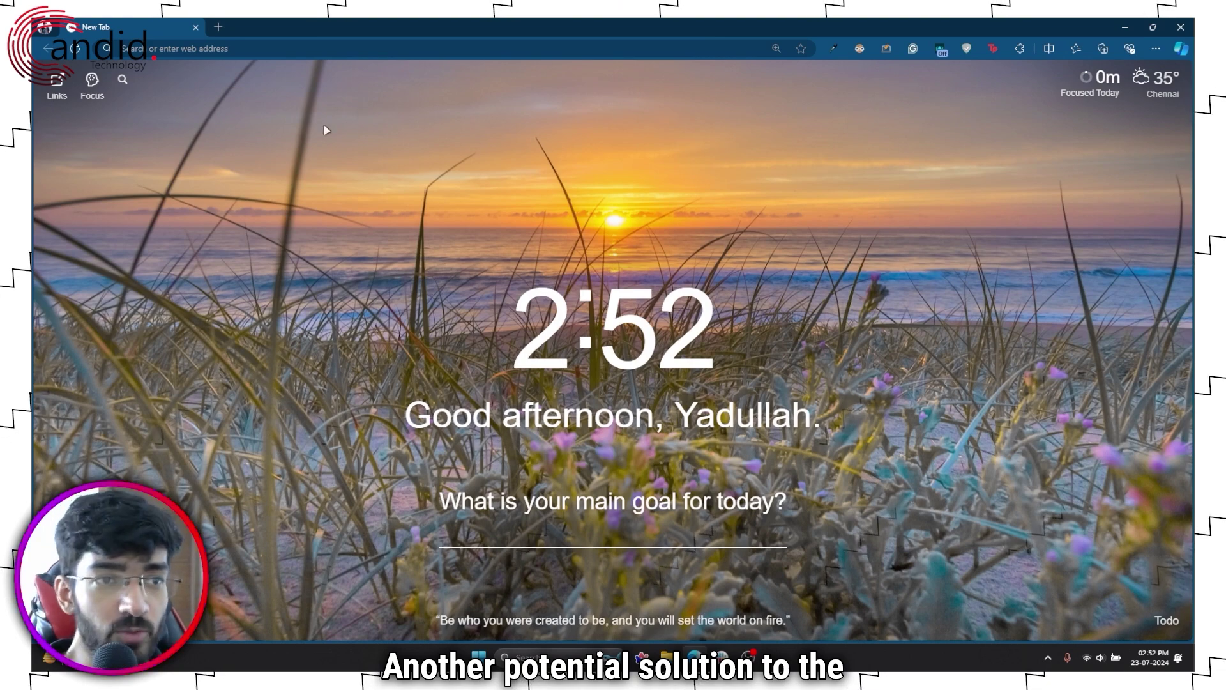
Step: Enter the flags address (edge://flags) to load the Experiments page
left_click(346, 50)
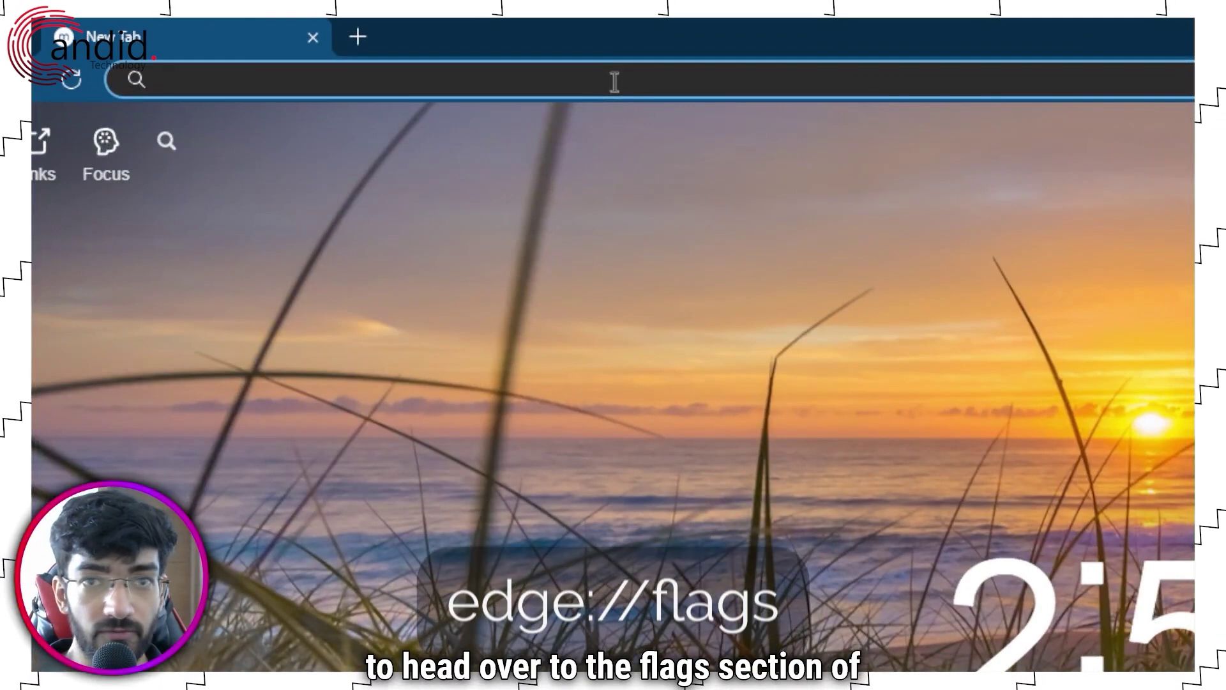
type("edge")
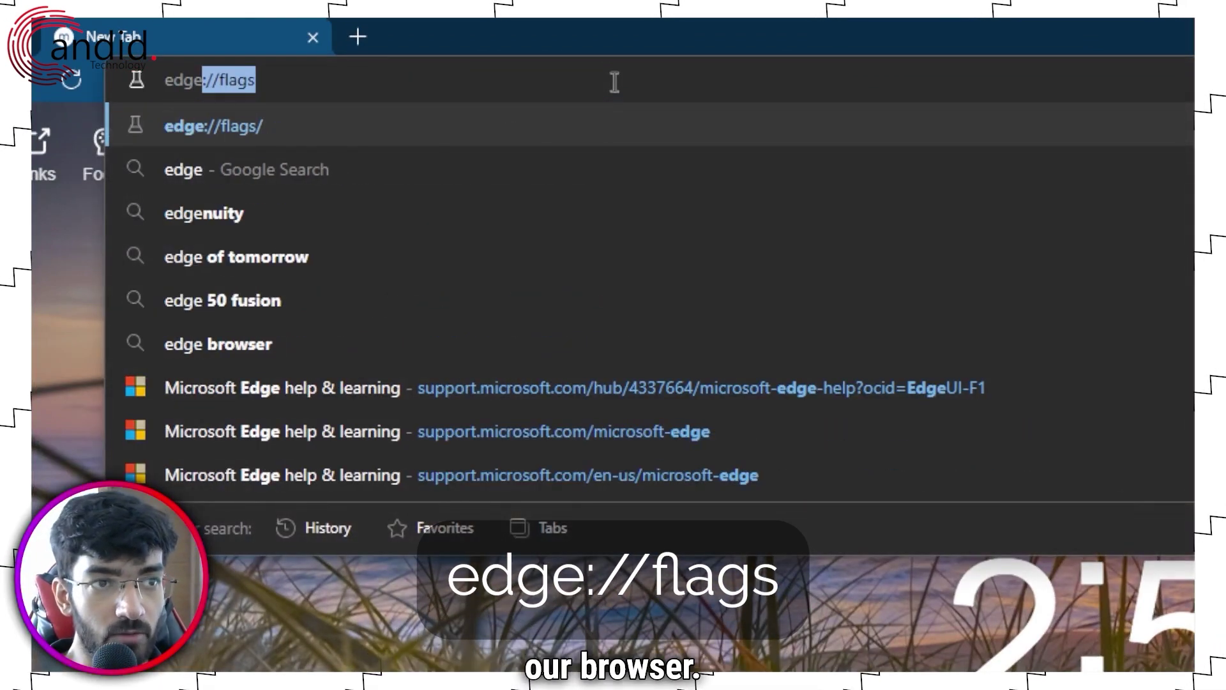
type("://flags")
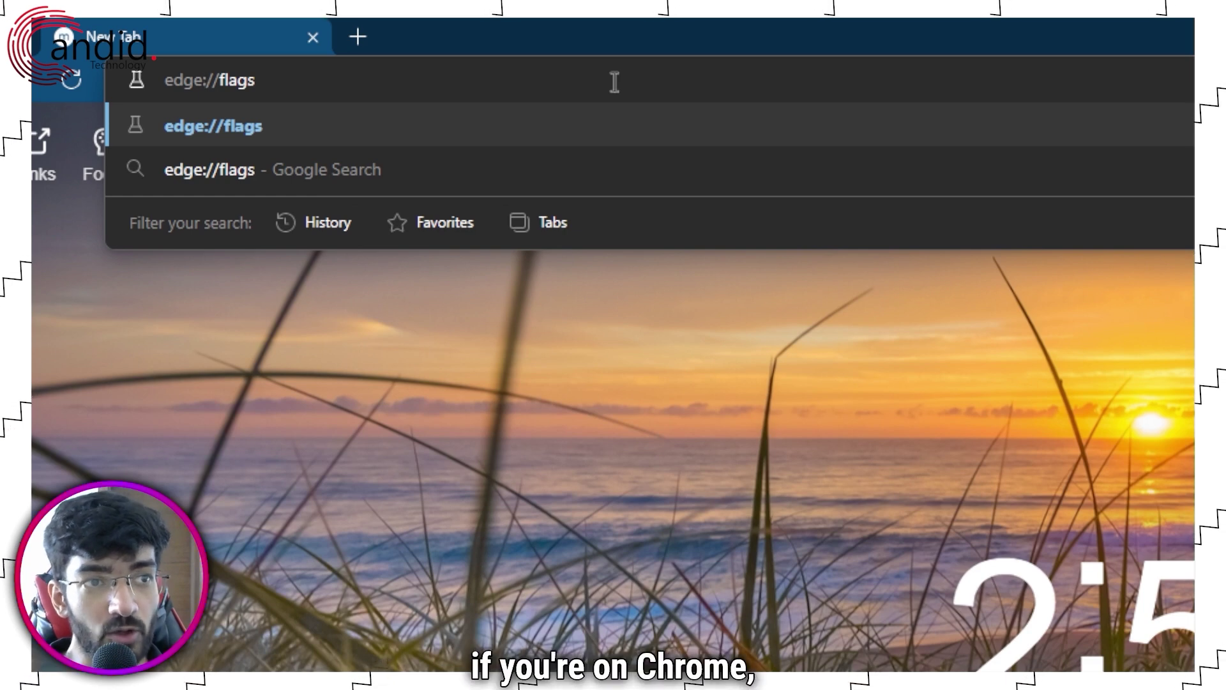
key("shift+Left")
key("shift+Left")
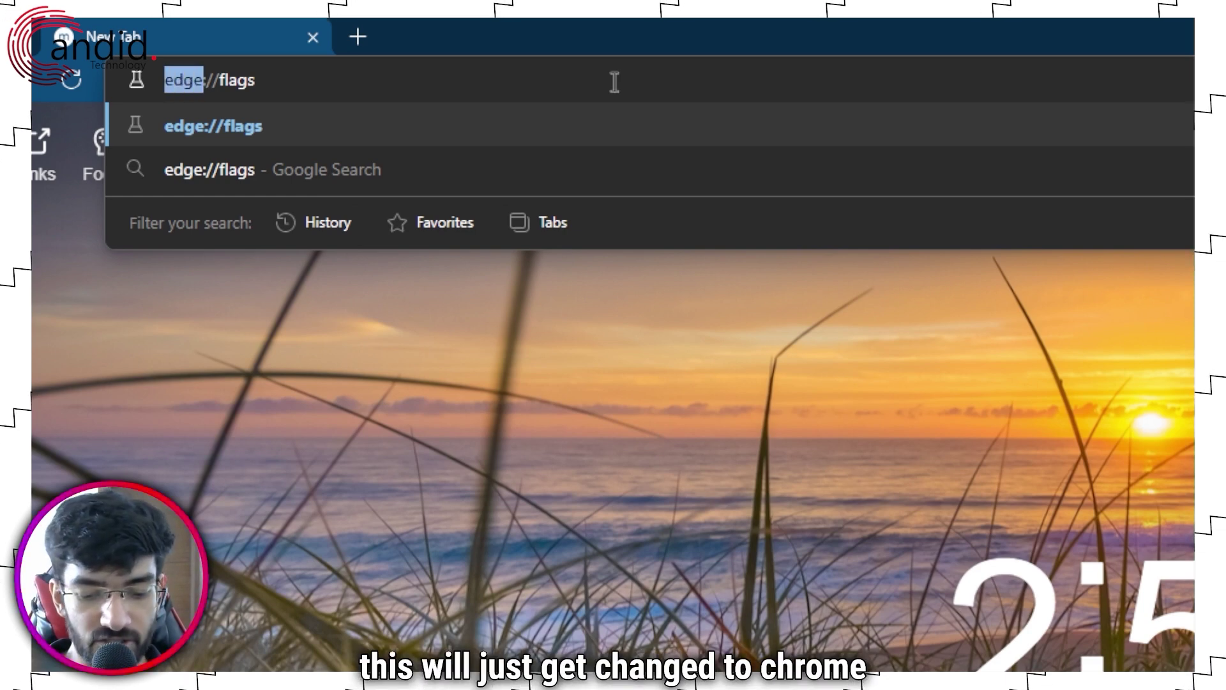
type("chrome")
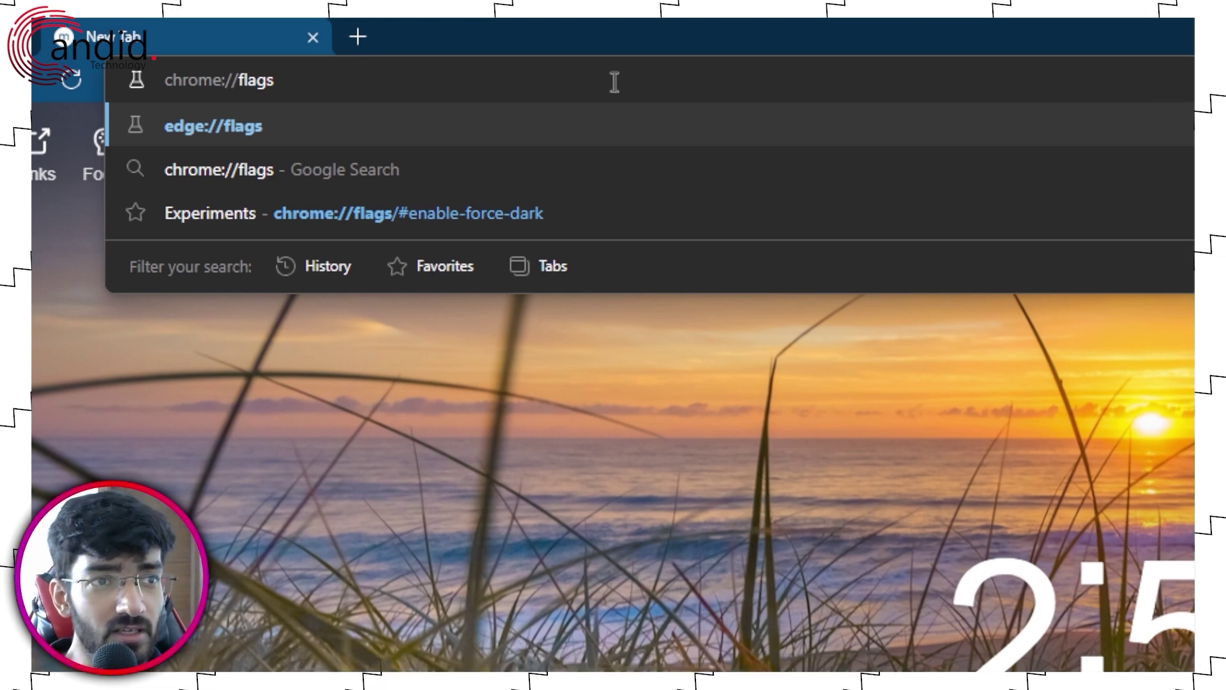
key("Return")
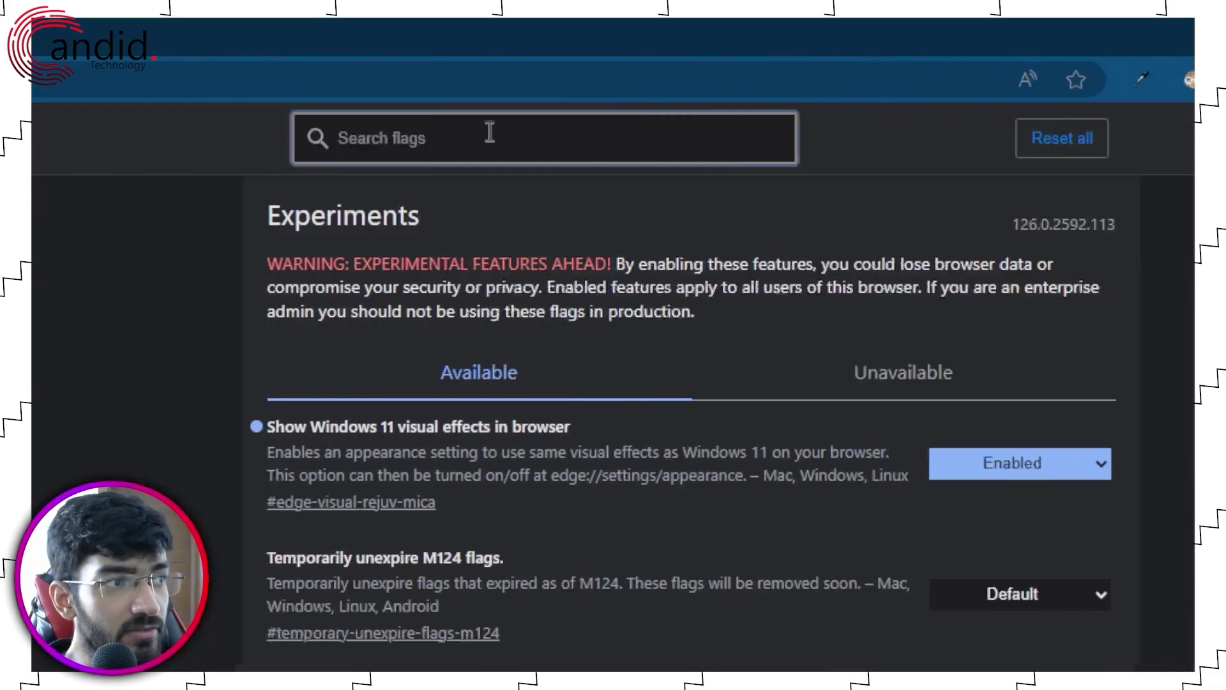
Step: Filter flags by 'DRM' and set PlayReady DRM for Windows to Enabled
type("RM")
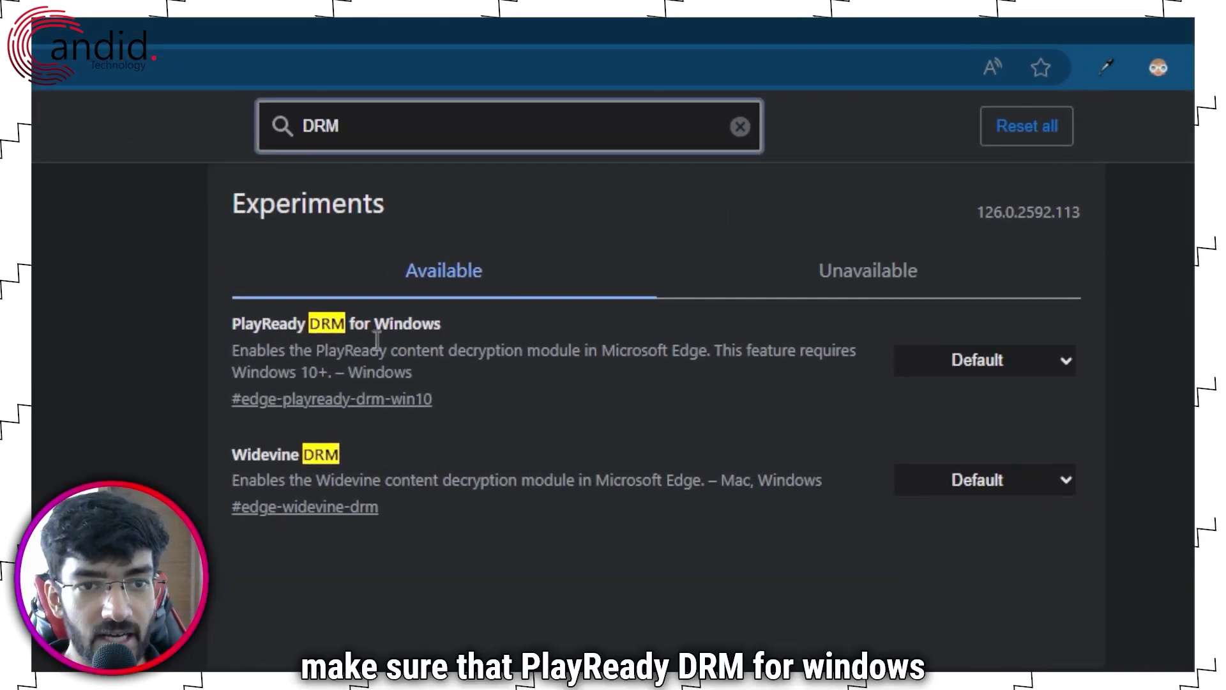
left_click(986, 363)
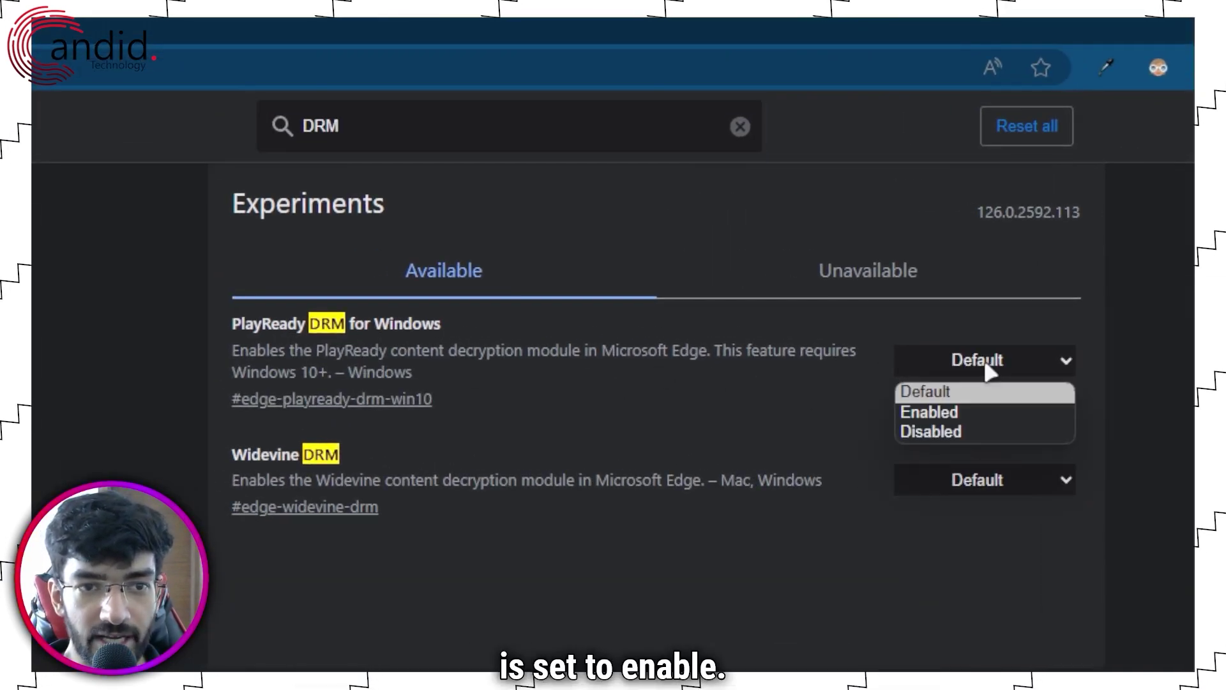
left_click(988, 417)
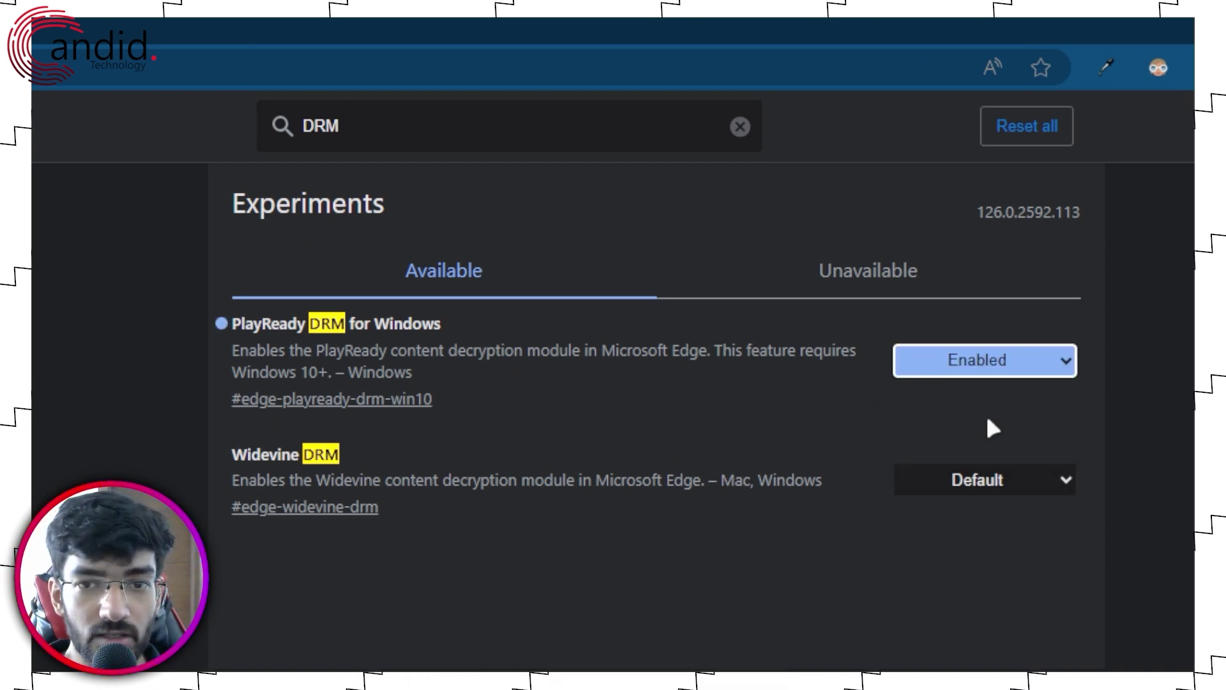
left_click(990, 373)
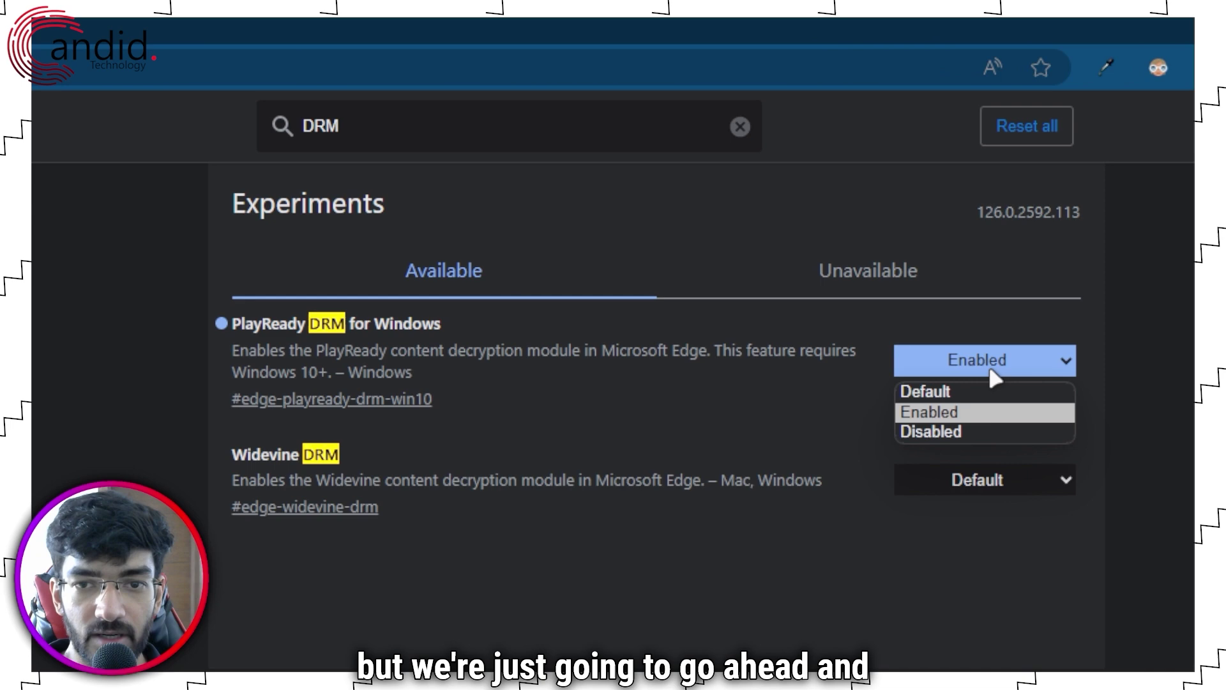
left_click(974, 413)
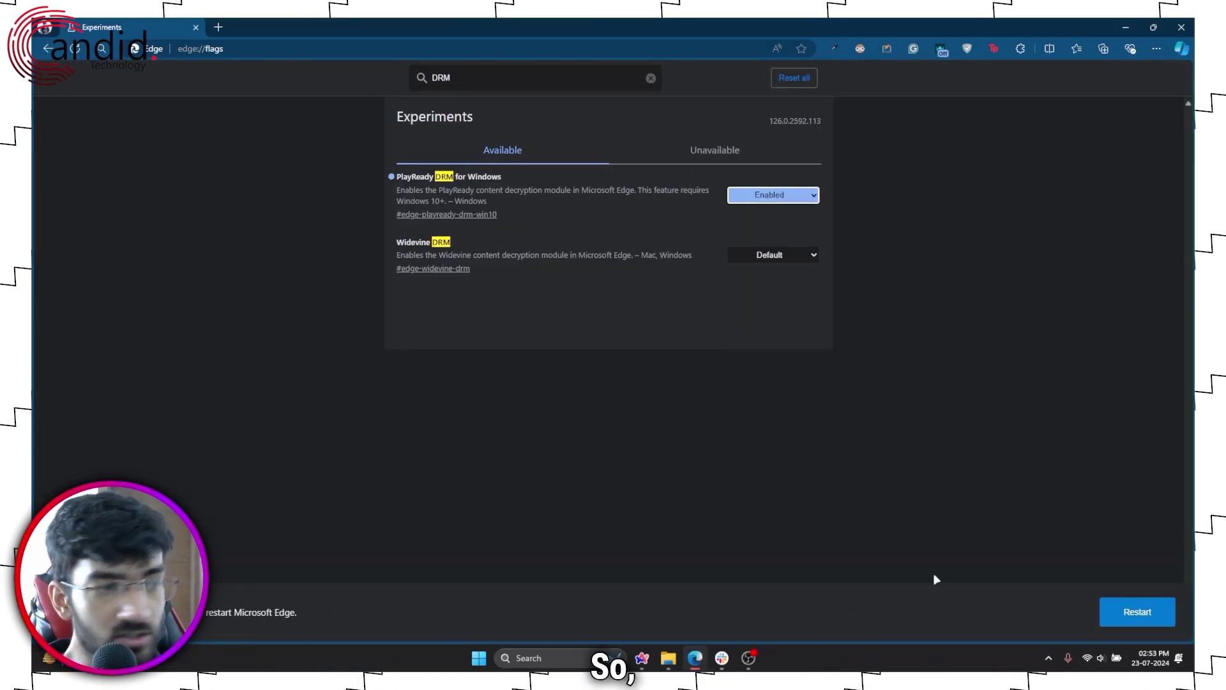
Step: Restart Edge to apply the flag change and close the leftover Experiments tab
left_click(1134, 612)
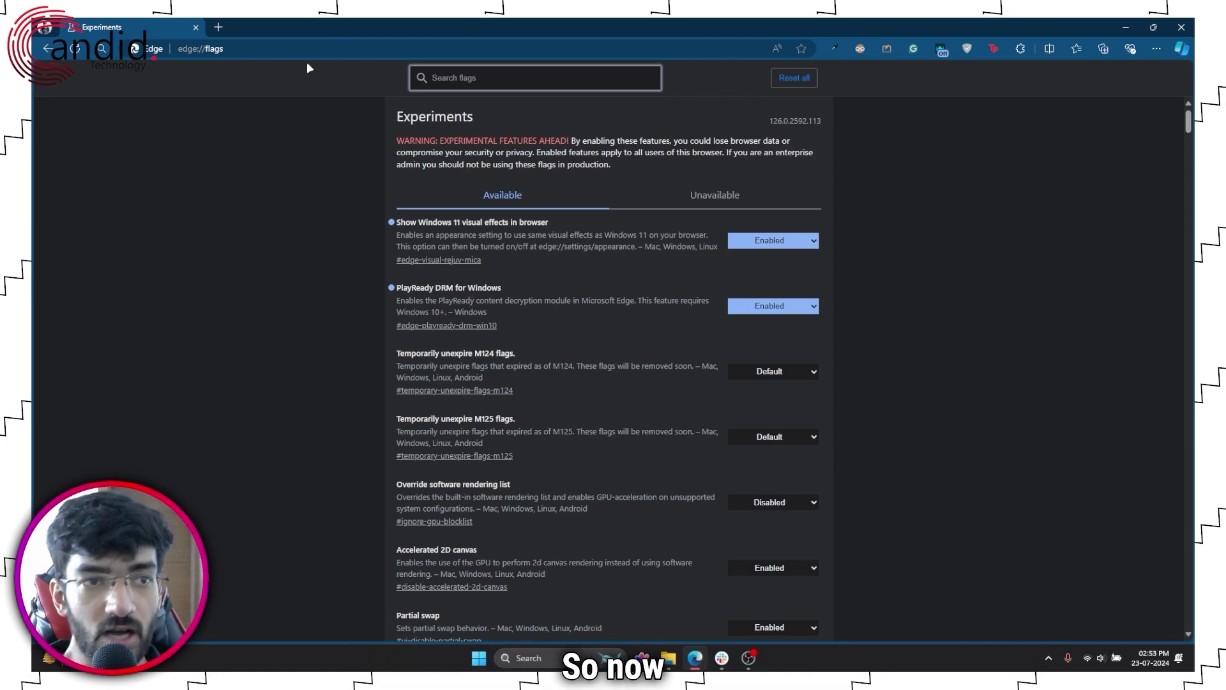
left_click(218, 27)
left_click(195, 26)
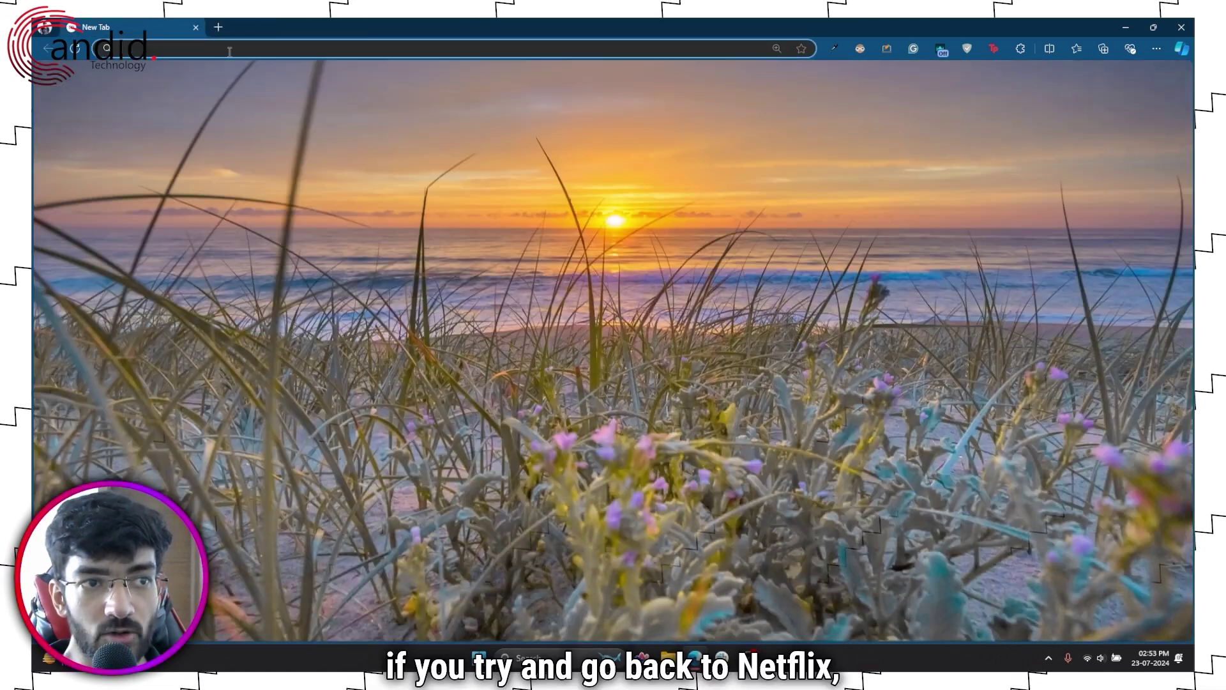
Step: Load netflix.com, scroll its home page, and open a new blank tab beside it
type("net")
key("Return")
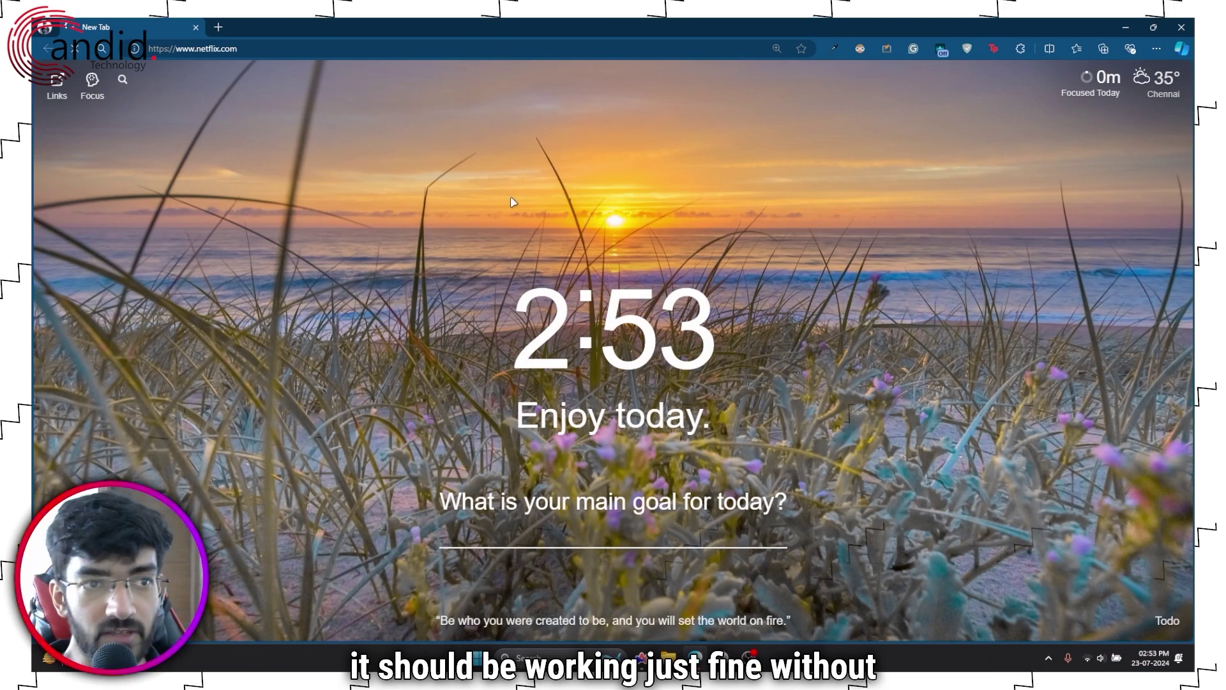
scroll(619, 345, "down", 5)
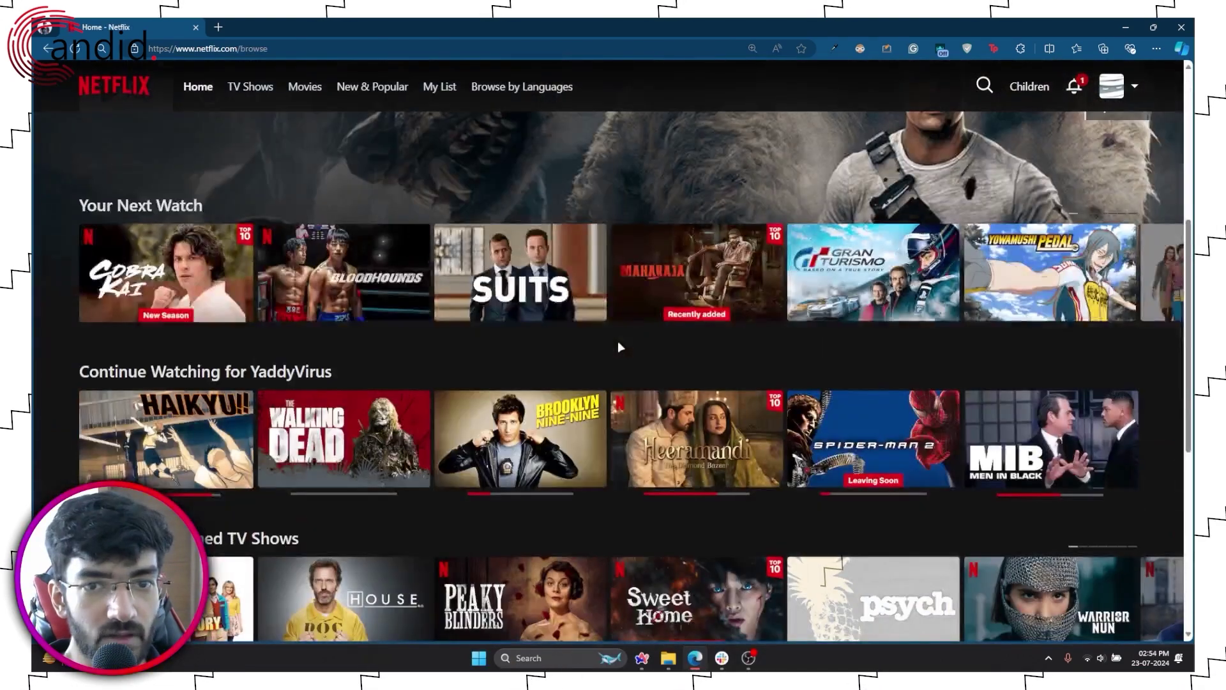
scroll(620, 346, "up", 5)
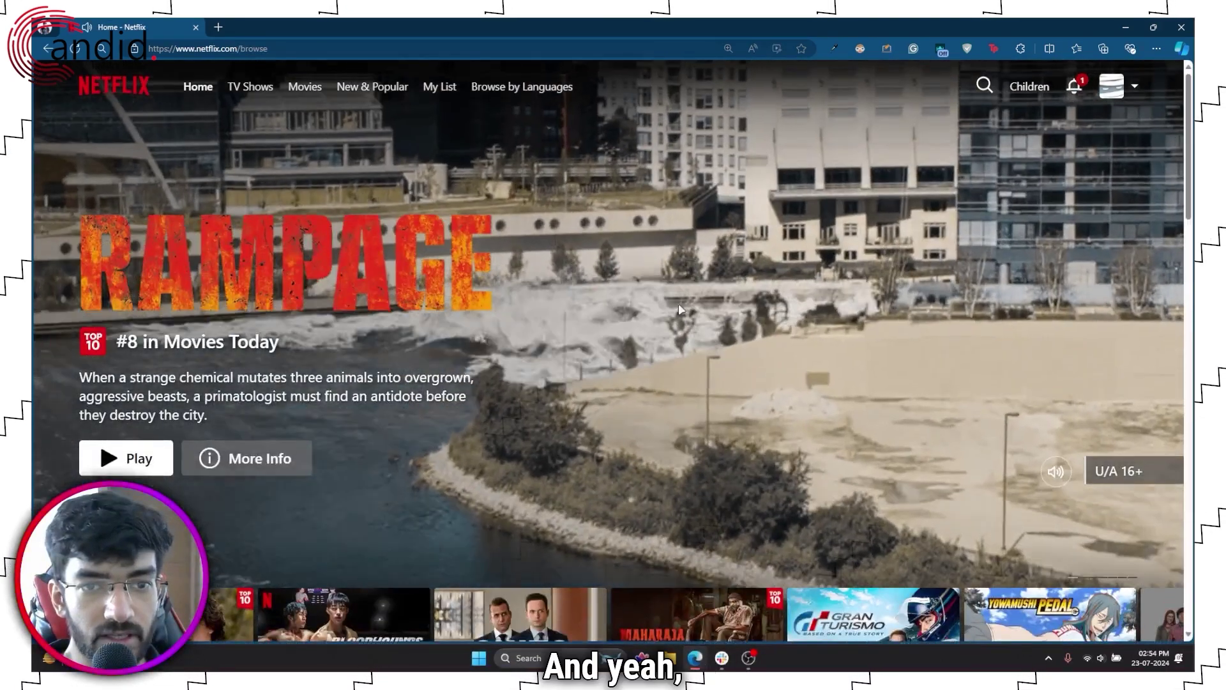
scroll(681, 310, "down", 5)
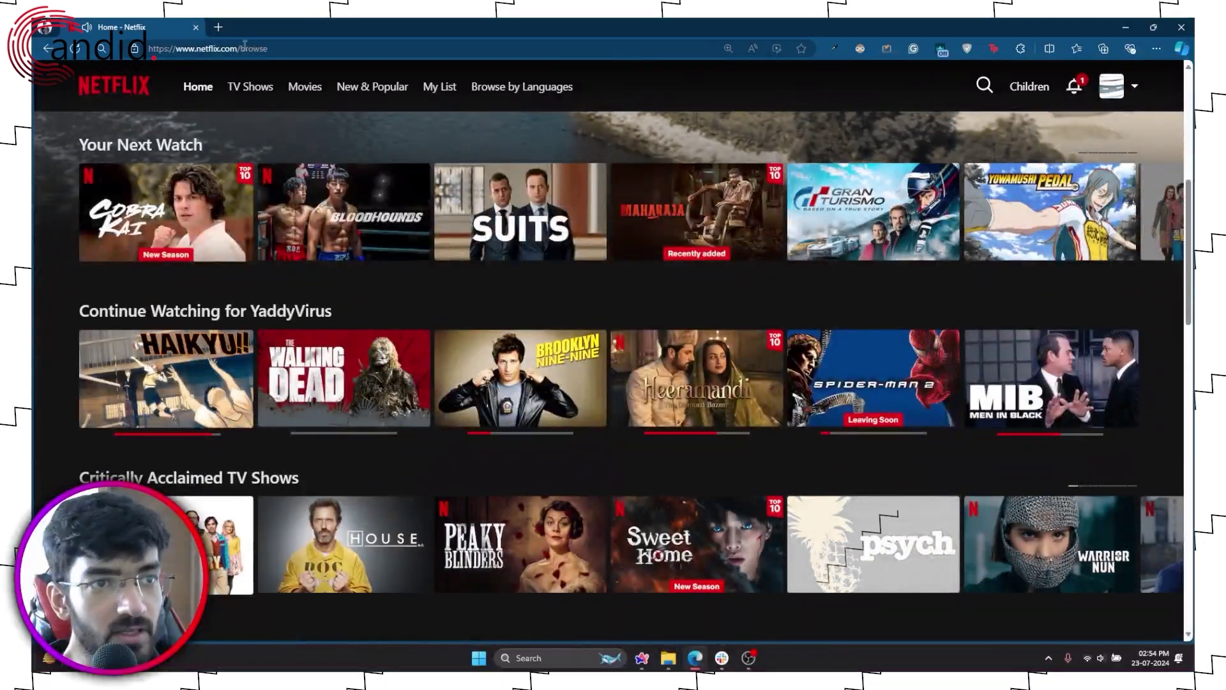
left_click(218, 27)
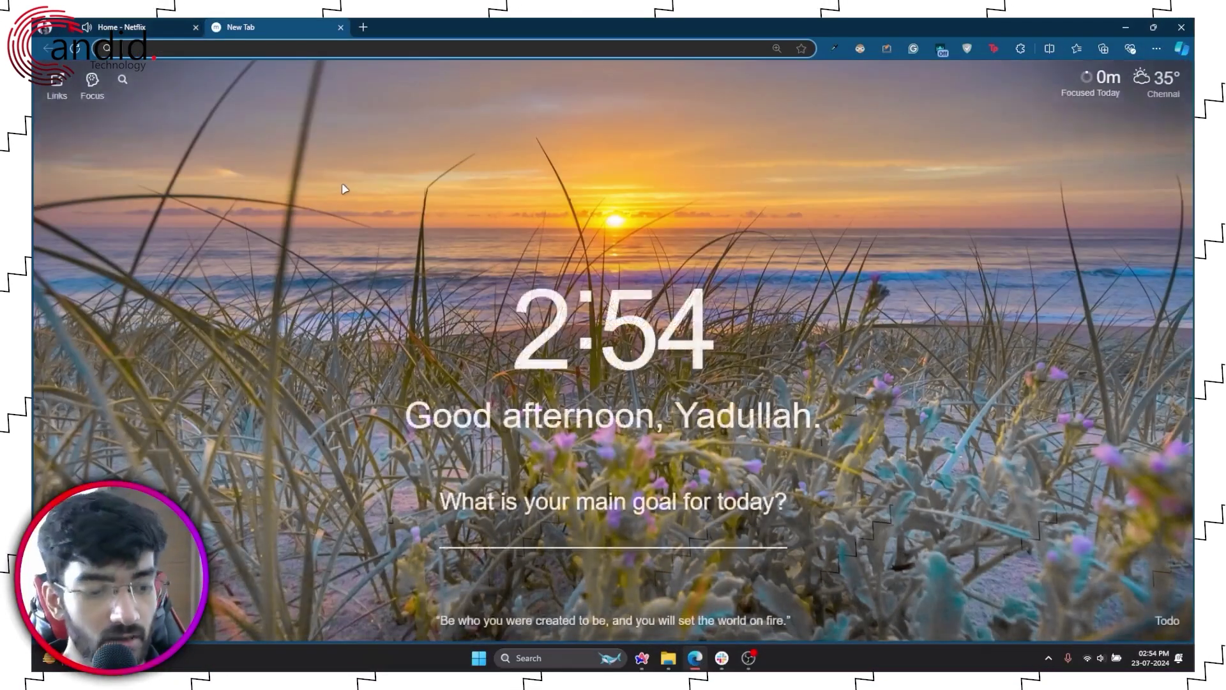